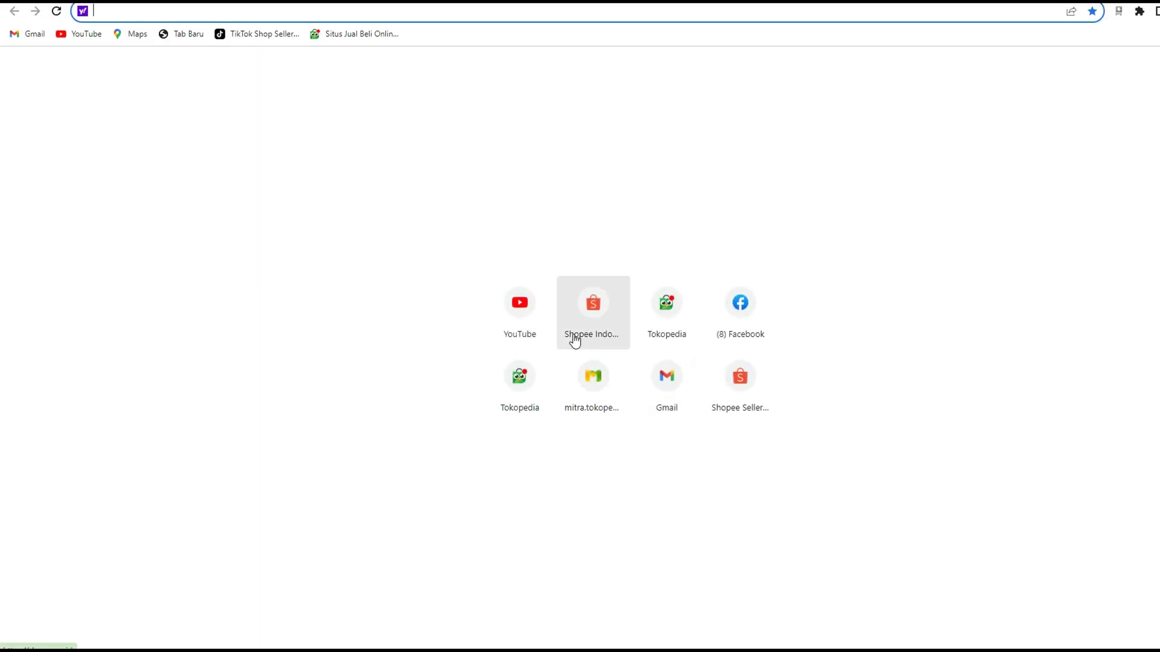
# Open YouTube and search 'quite imposing download' from the search history
pyautogui.click(524, 318)
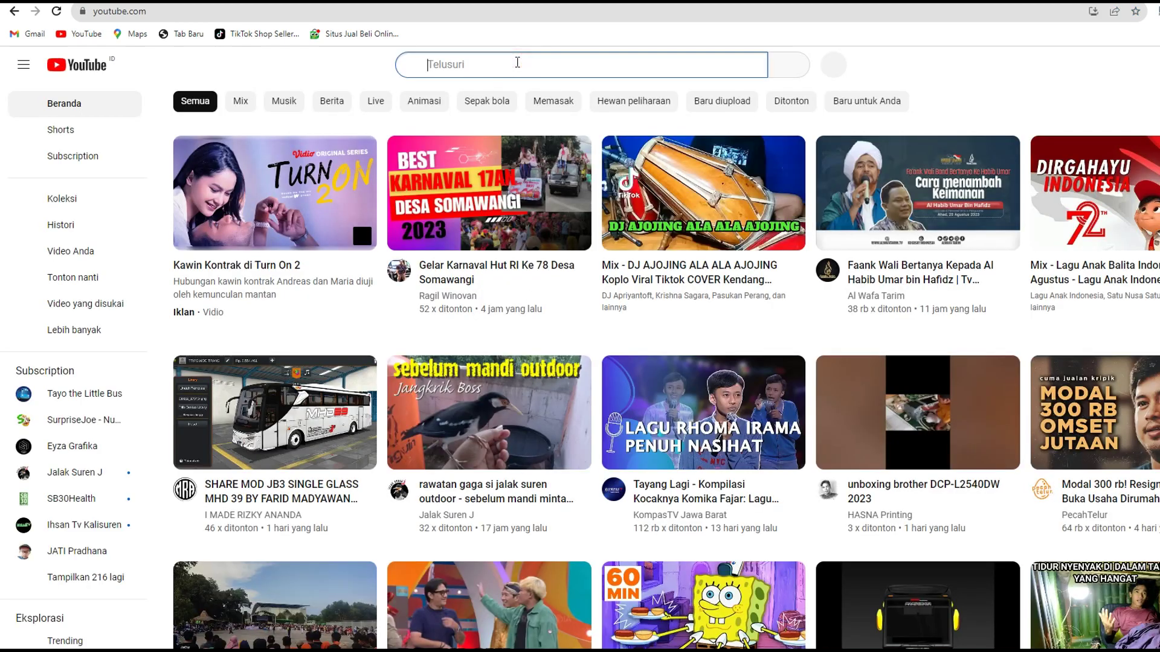
pyautogui.click(517, 63)
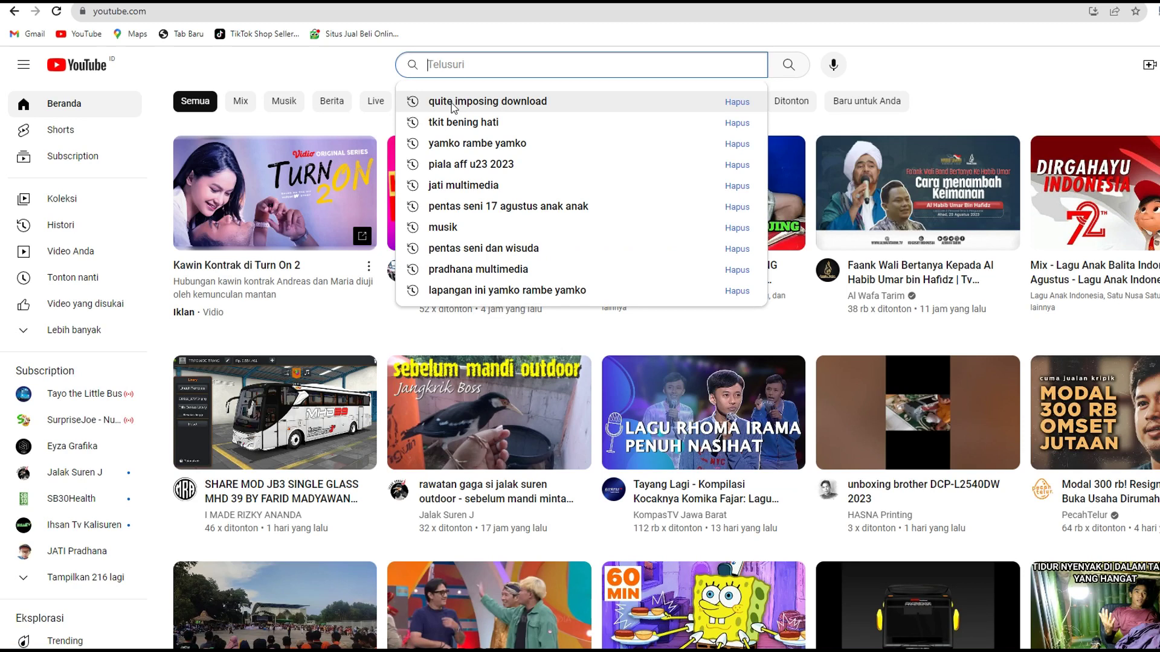
pyautogui.click(541, 102)
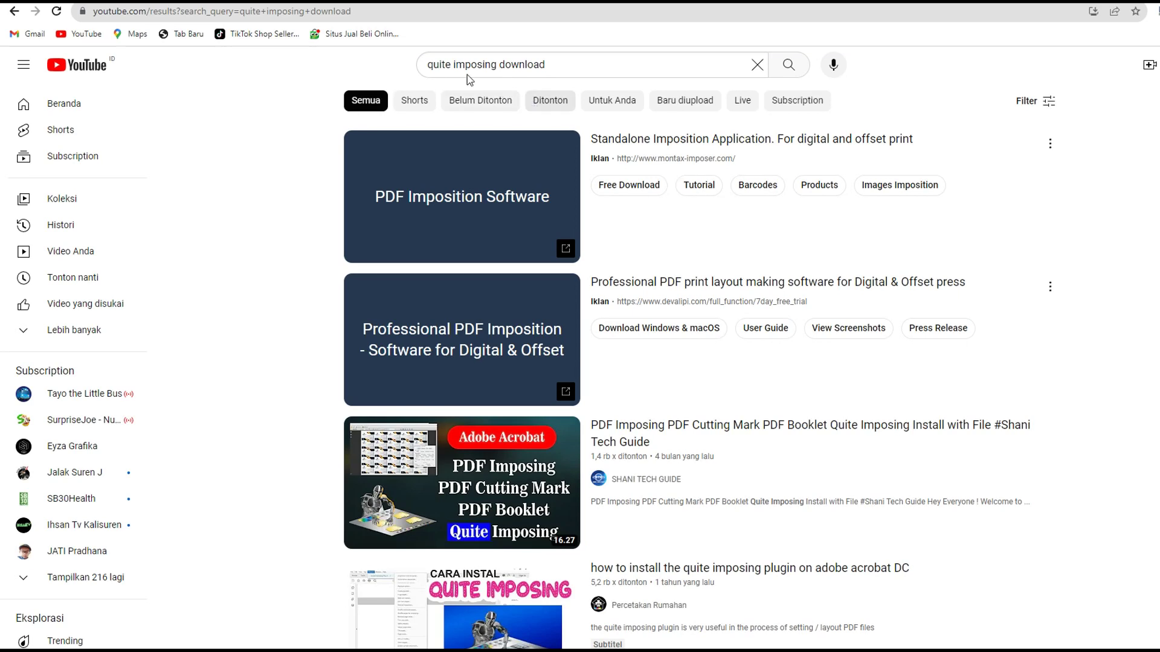
# Scroll through the listed Quite Imposing install tutorial videos
pyautogui.click(557, 64)
pyautogui.click(347, 89)
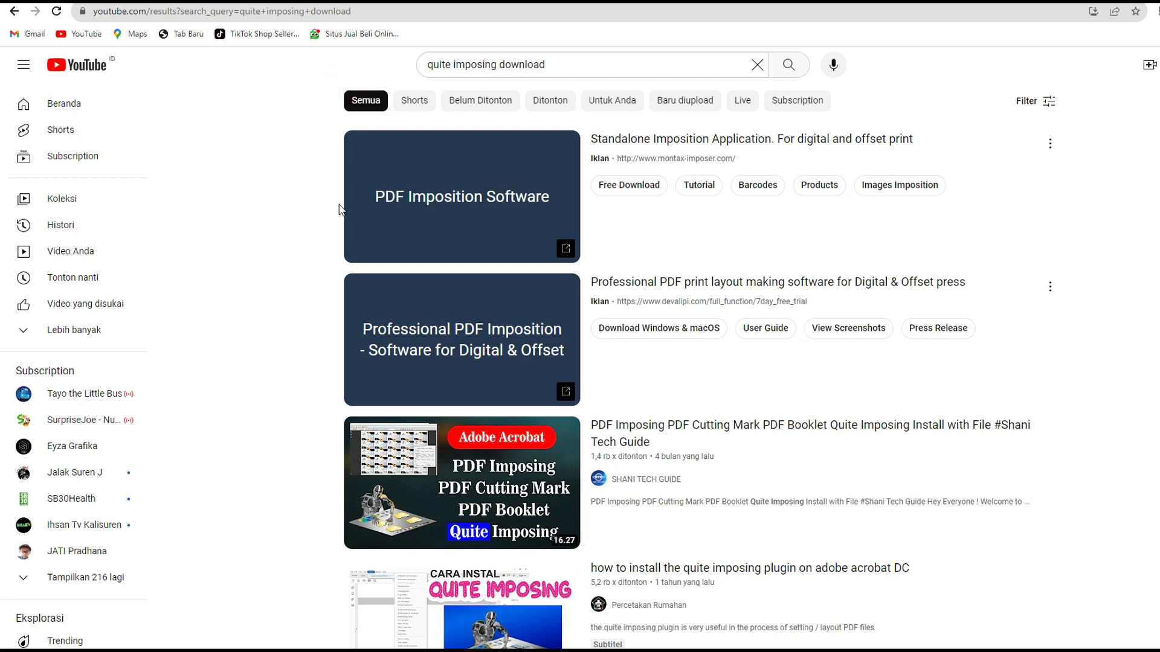
pyautogui.scroll(-3, 340, 209)
pyautogui.scroll(-1, 340, 209)
pyautogui.scroll(-2, 340, 209)
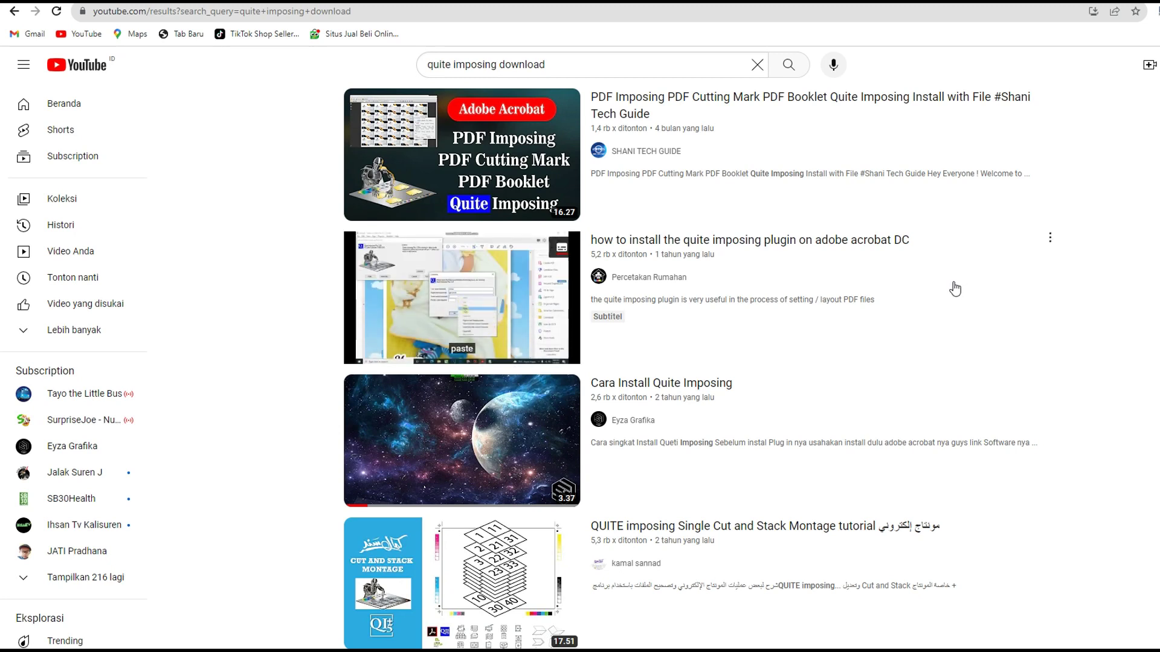
pyautogui.scroll(-2, 669, 326)
pyautogui.scroll(-1, 604, 330)
pyautogui.scroll(1, 574, 320)
pyautogui.moveTo(462, 440)
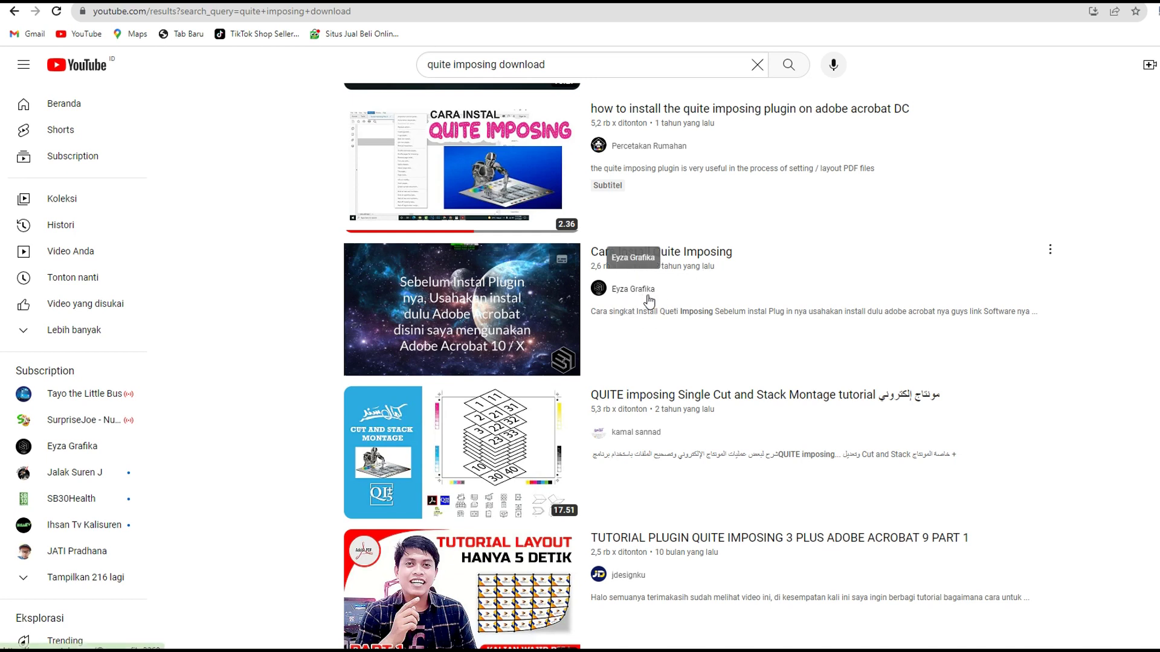
# Open and pause the Cara Install Quite Imposing video, then expand its download description
pyautogui.click(520, 304)
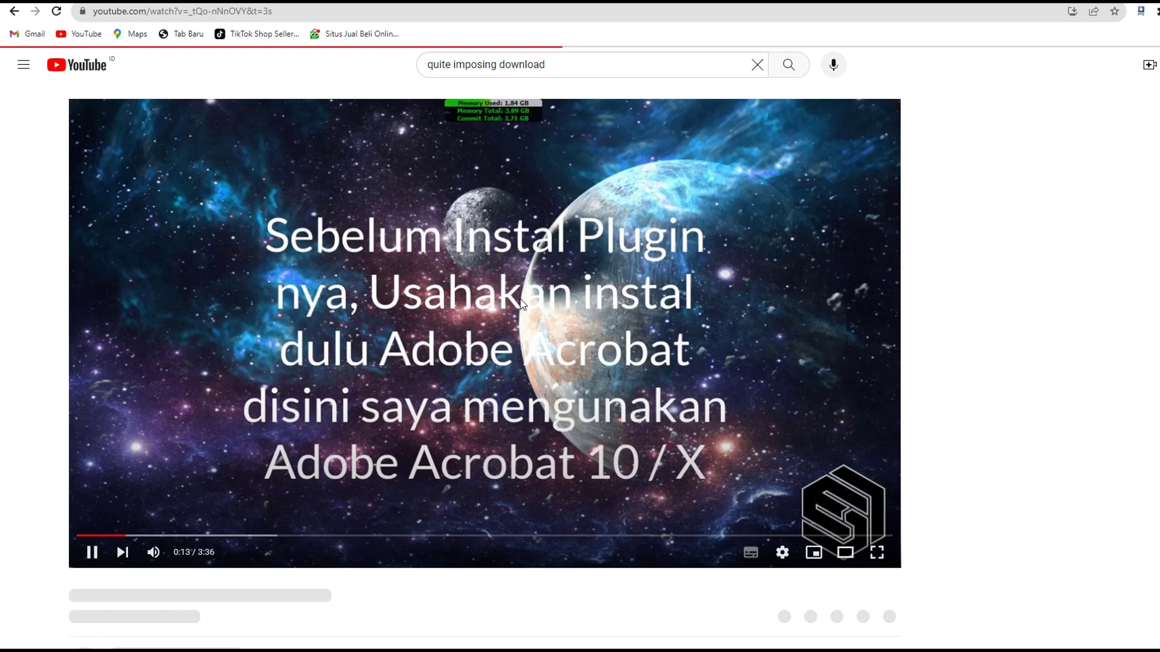
pyautogui.click(515, 299)
pyautogui.scroll(-2, 515, 299)
pyautogui.scroll(-2, 514, 299)
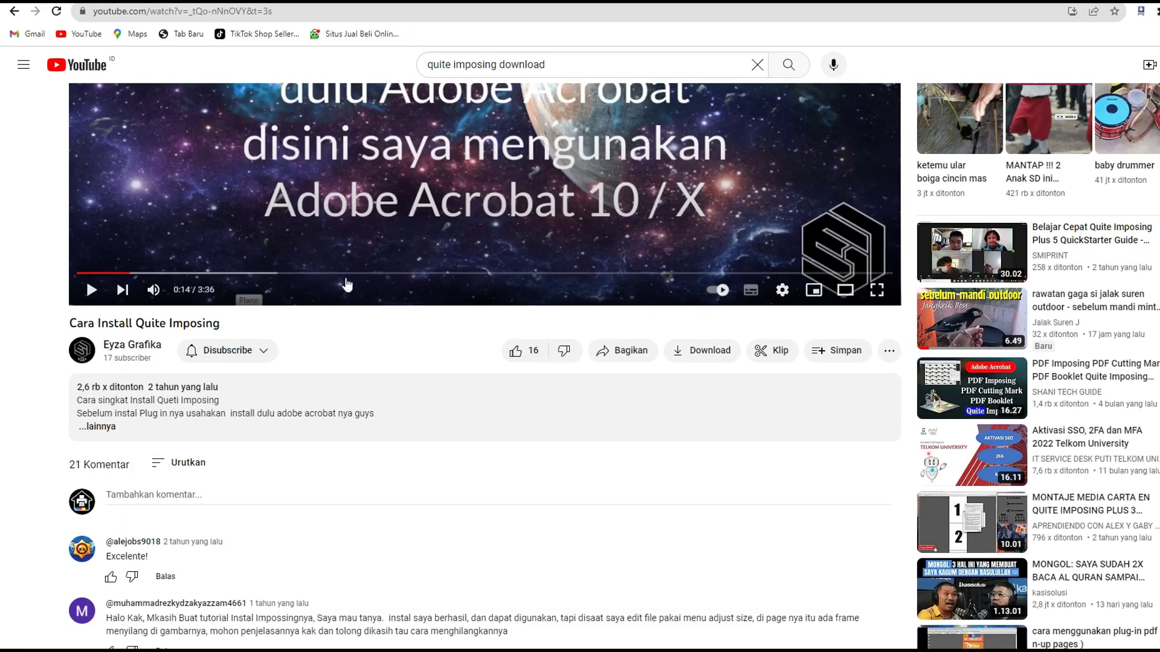
pyautogui.scroll(-1, 259, 363)
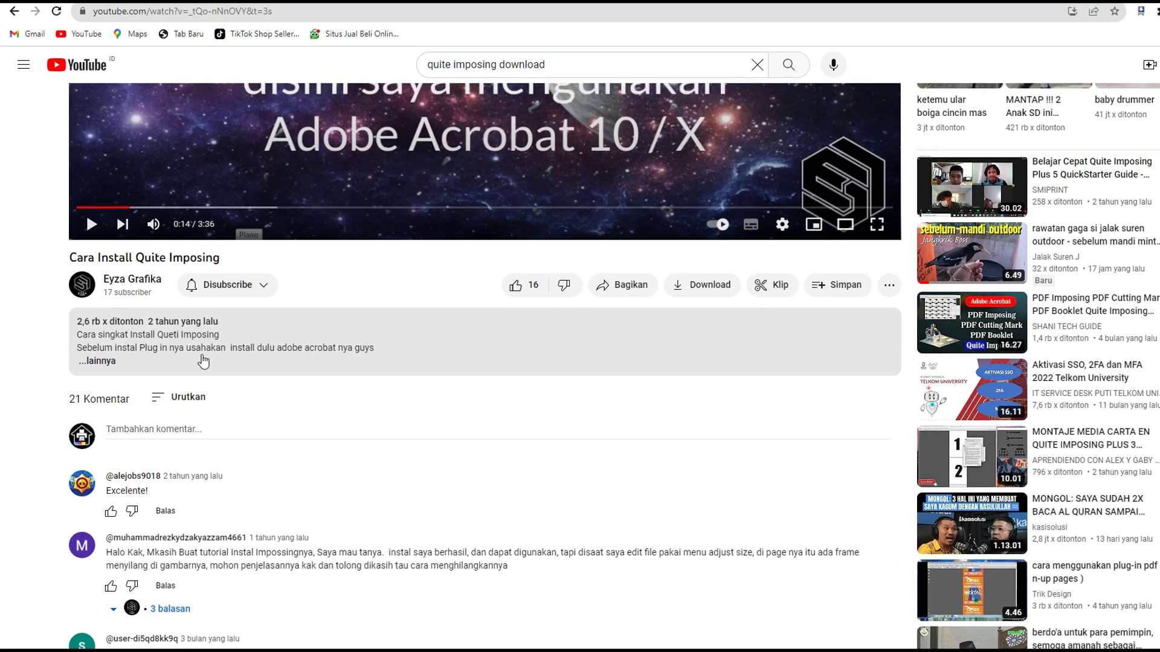
pyautogui.click(111, 364)
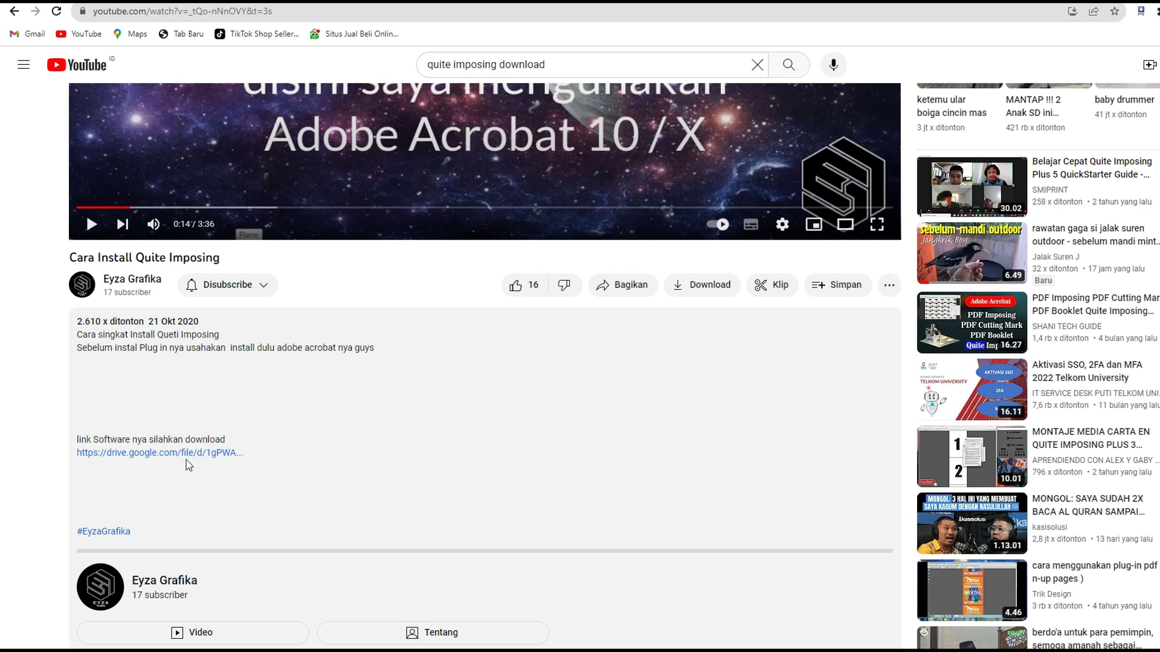
# Return to the search results and open the Acrobat DC Quite Imposing plugin install tutorial
pyautogui.scroll(1, 241, 449)
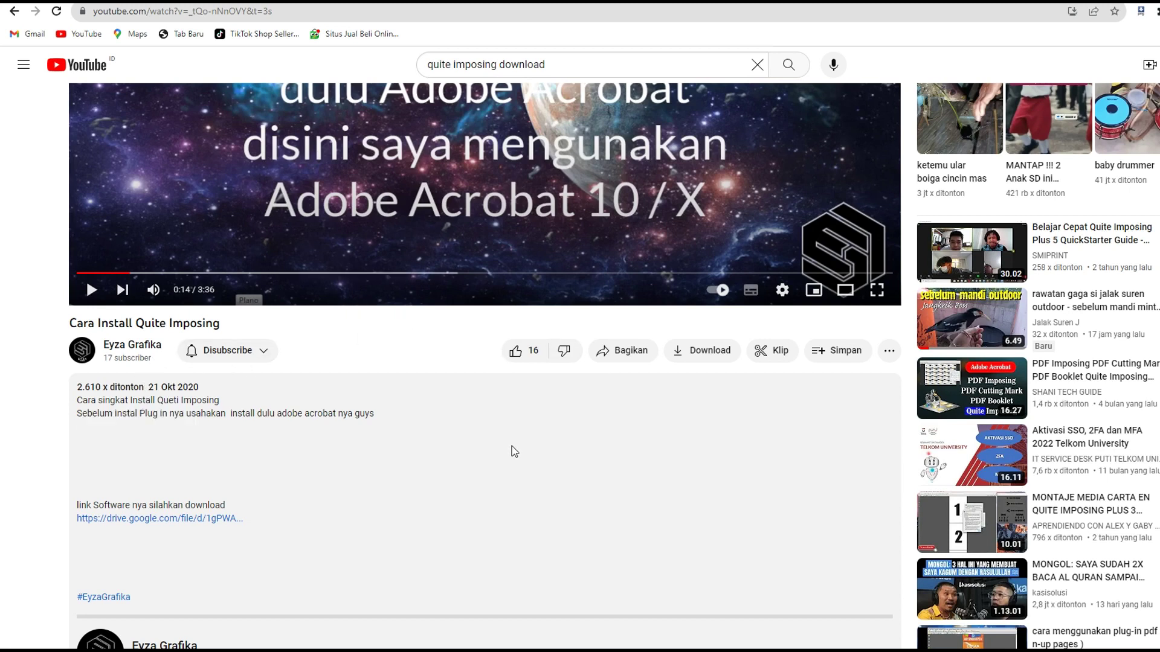
pyautogui.click(14, 11)
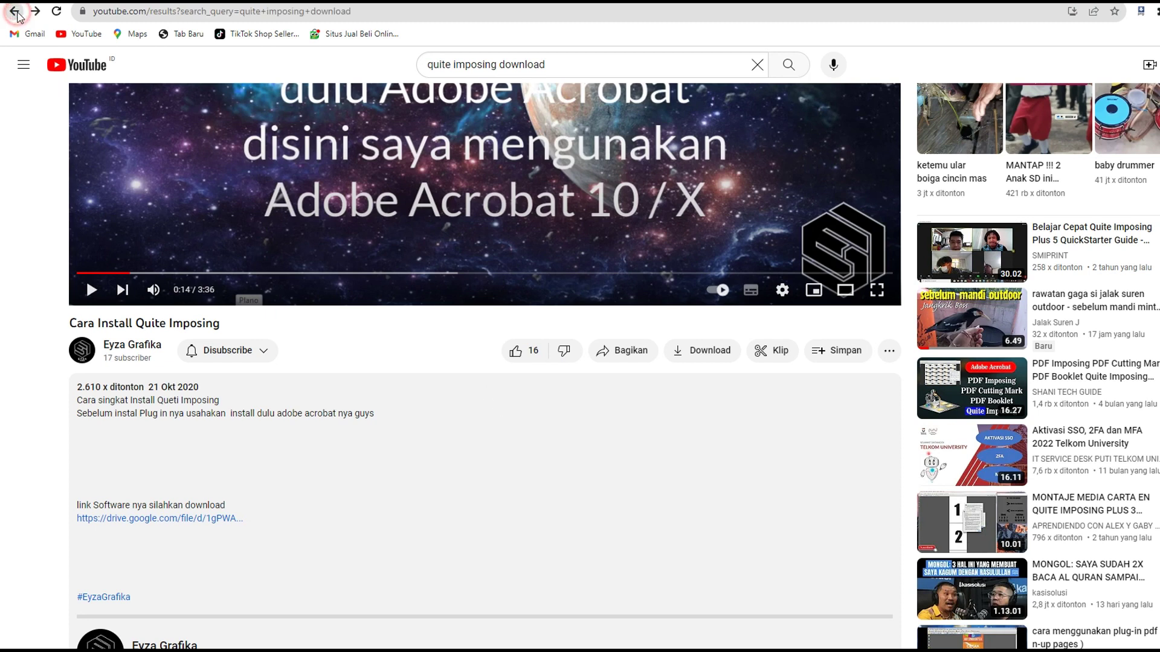
pyautogui.scroll(1, 432, 228)
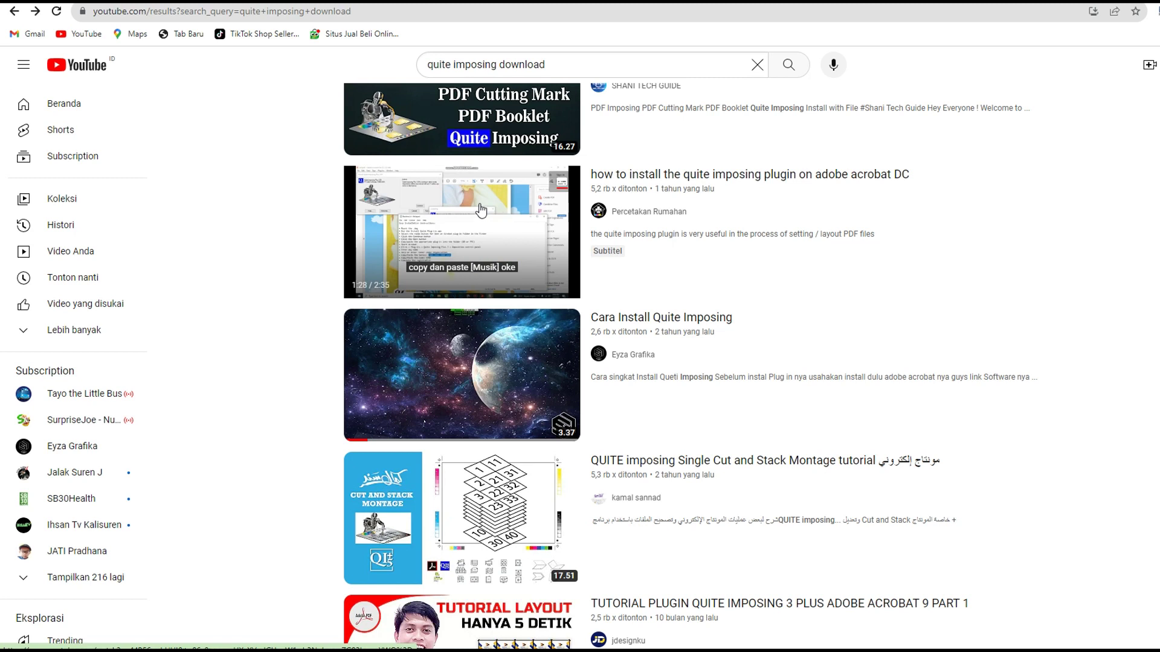
pyautogui.click(550, 219)
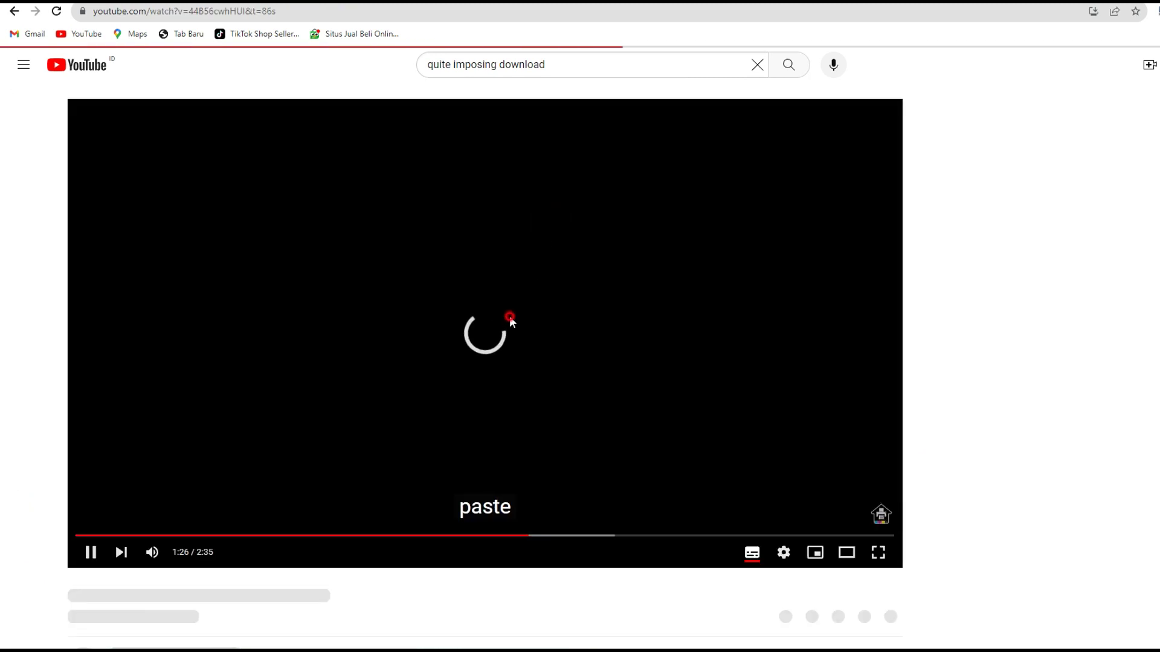
# Pause the tutorial at the Licensing paste step, read the comments, then bring up the Windows Start panel
pyautogui.click(509, 317)
pyautogui.scroll(-3, 432, 393)
pyautogui.scroll(-2, 421, 410)
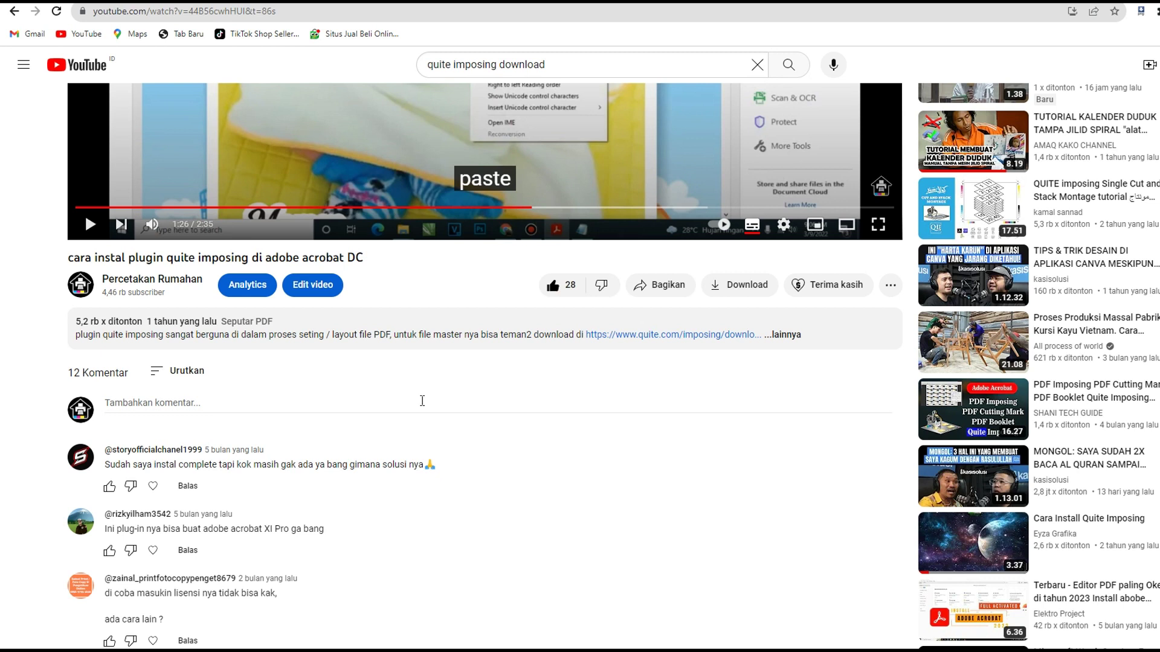
pyautogui.scroll(4, 423, 401)
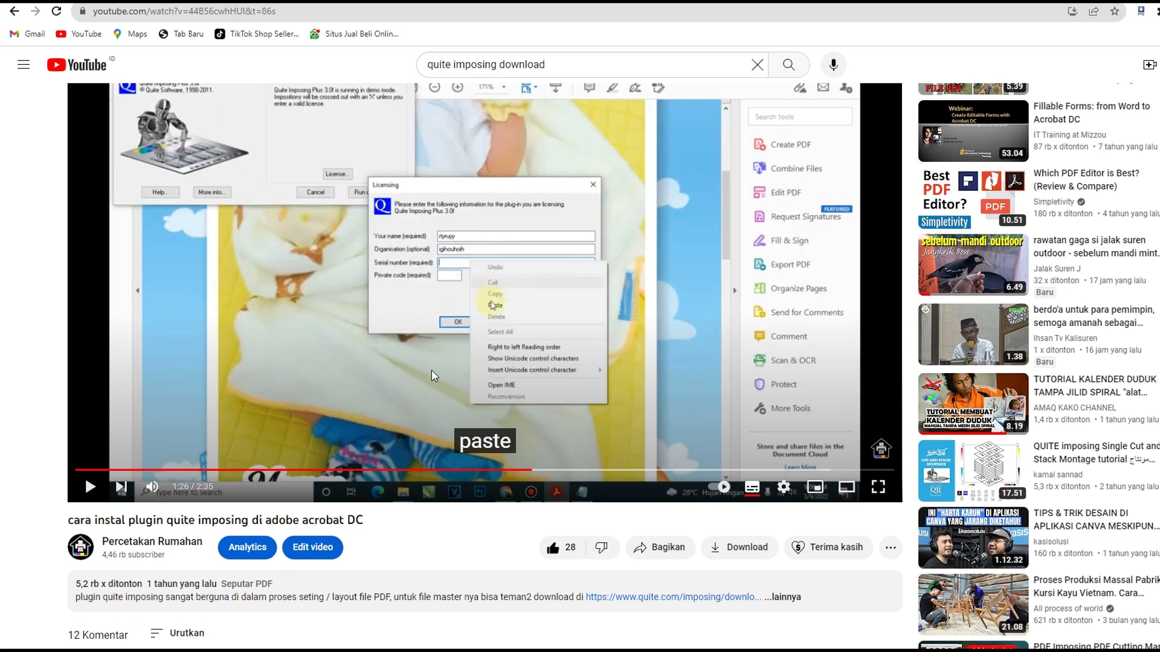
pyautogui.scroll(-1, 431, 370)
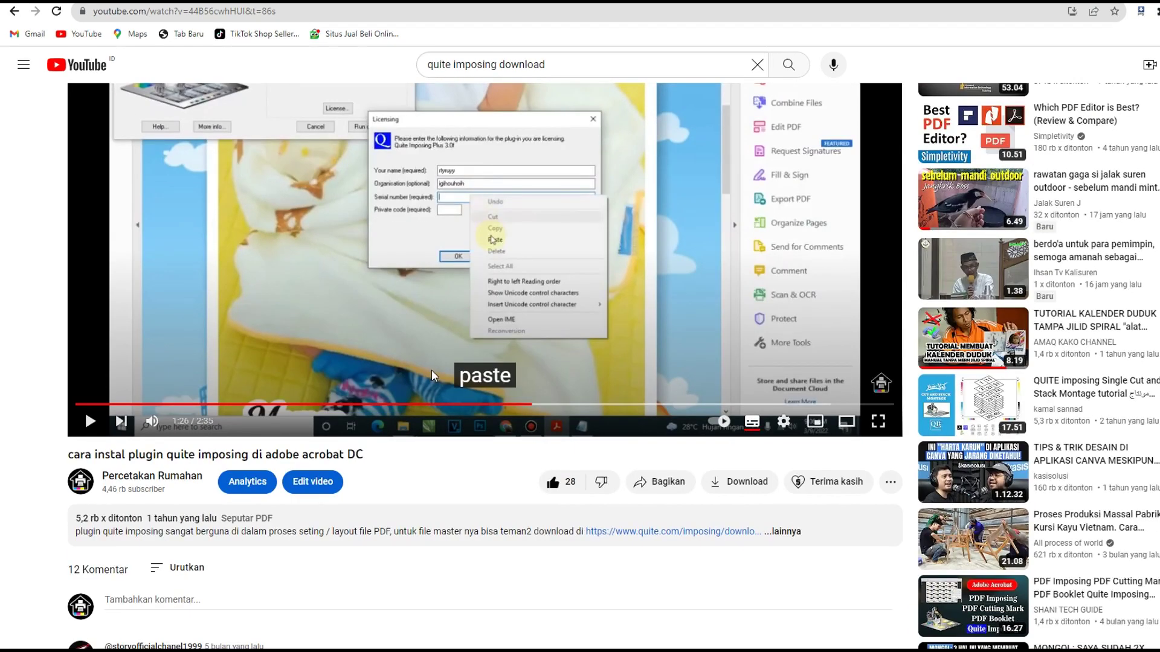
pyautogui.scroll(2, 431, 370)
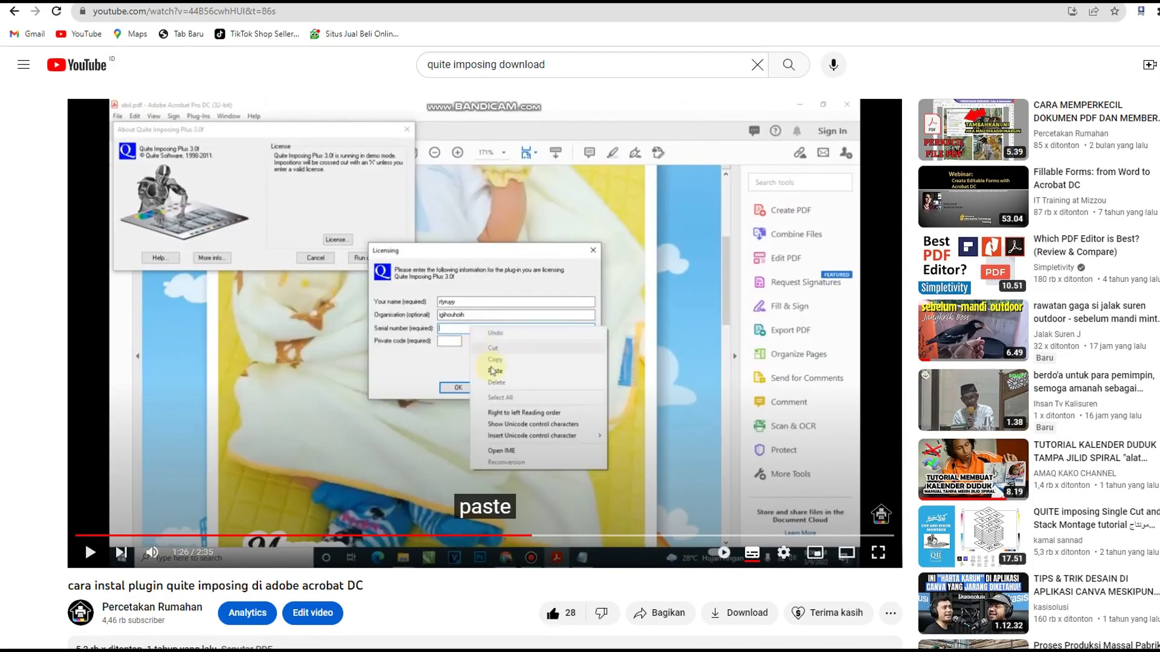
pyautogui.press('super')
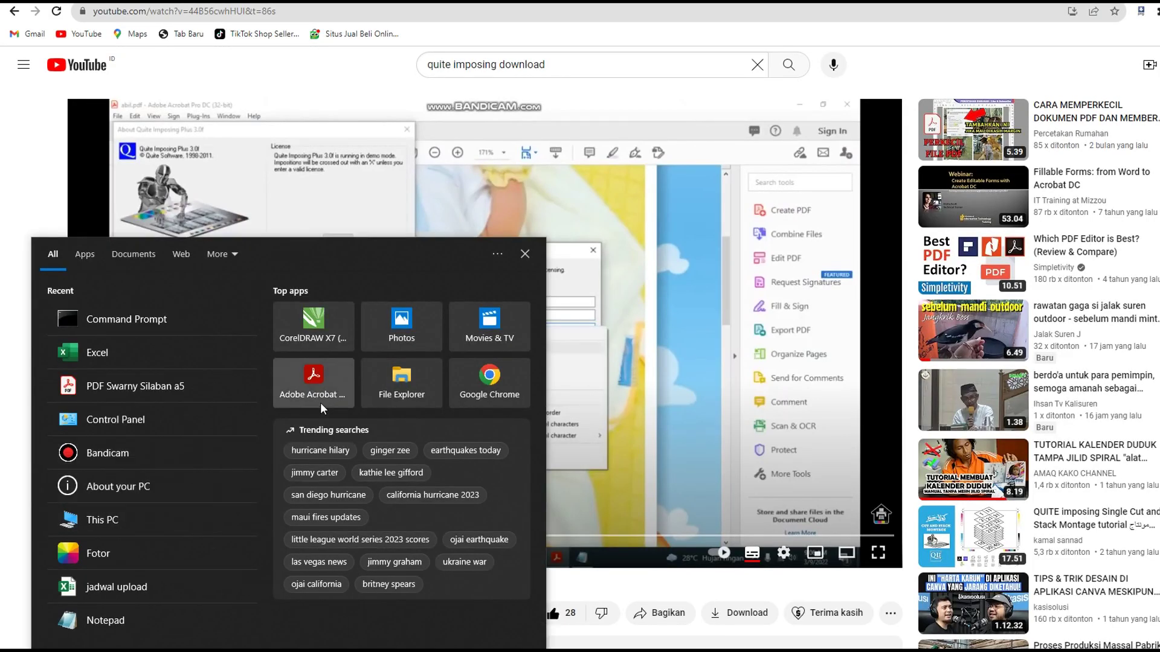
# Launch Adobe Acrobat from the Top apps list in the Start menu
pyautogui.click(331, 386)
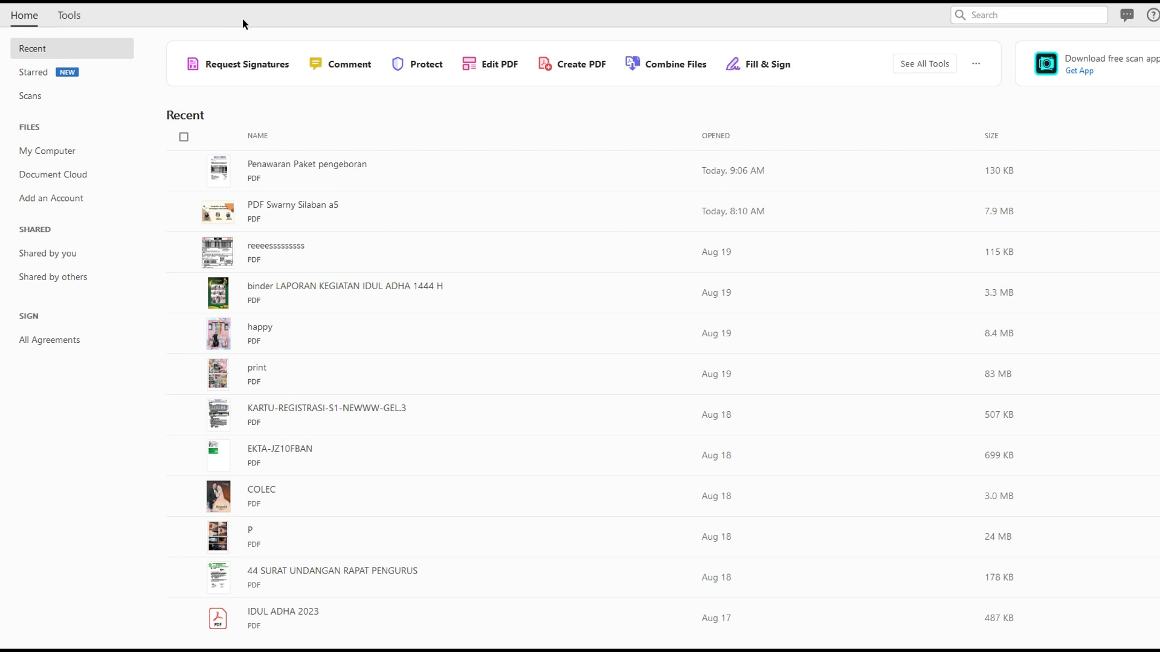
pyautogui.click(119, 7)
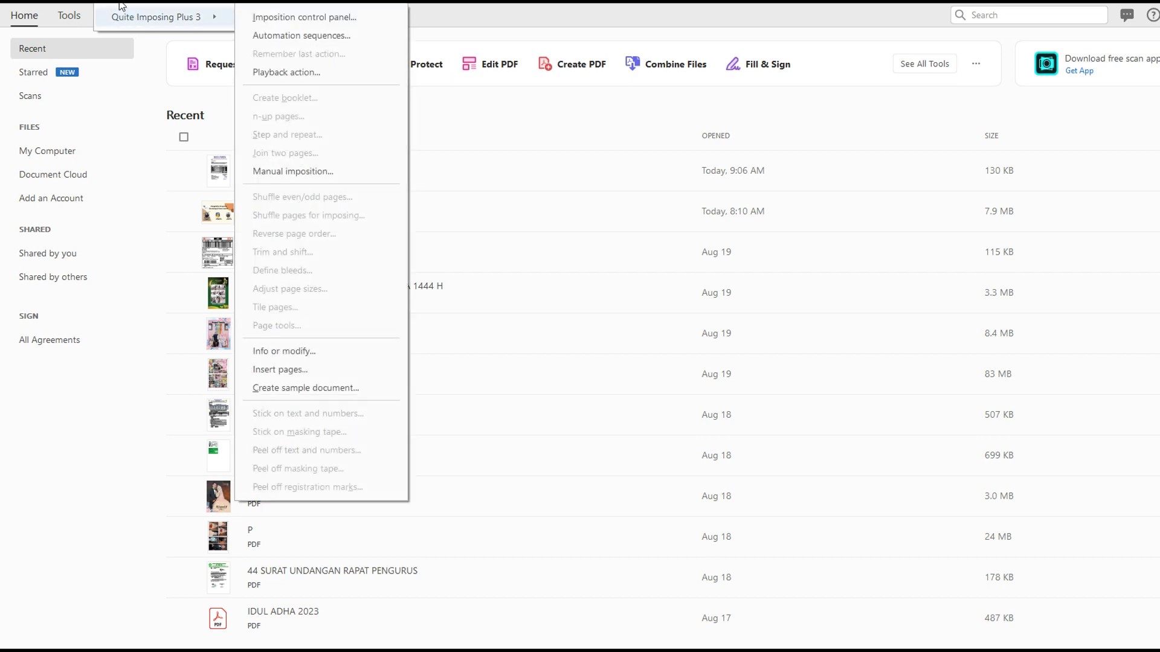
pyautogui.moveTo(292, 2)
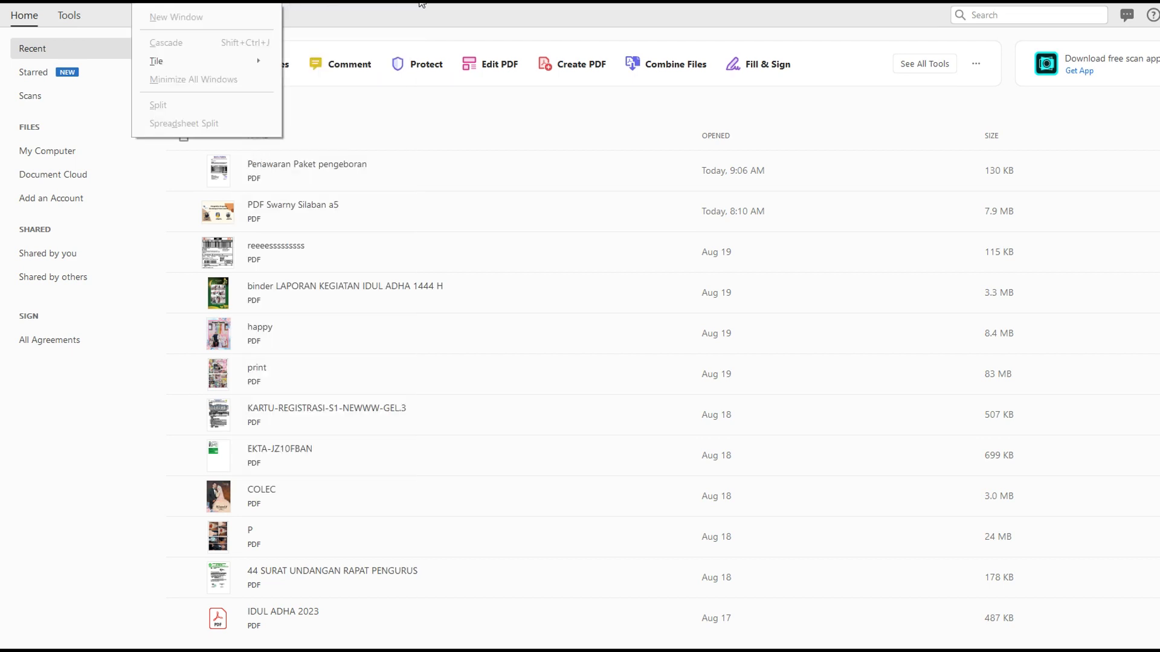
pyautogui.click(421, 3)
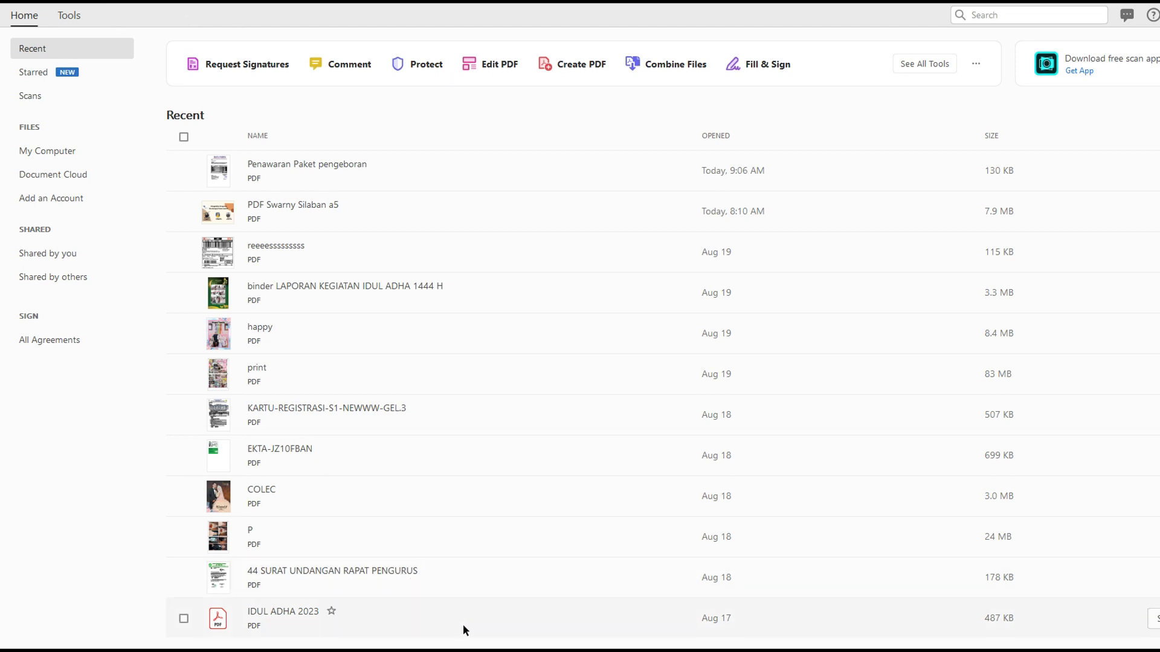
pyautogui.hotkey('alt', 'Tab')
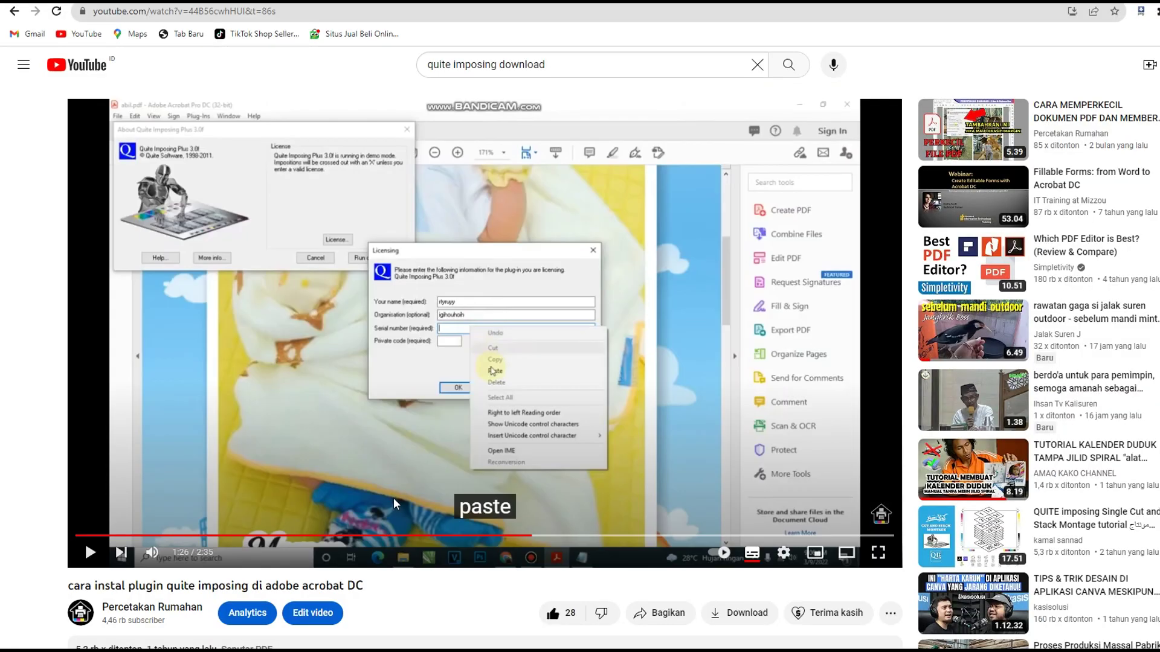
pyautogui.scroll(-2, 393, 498)
pyautogui.scroll(-2, 393, 496)
pyautogui.scroll(-2, 392, 495)
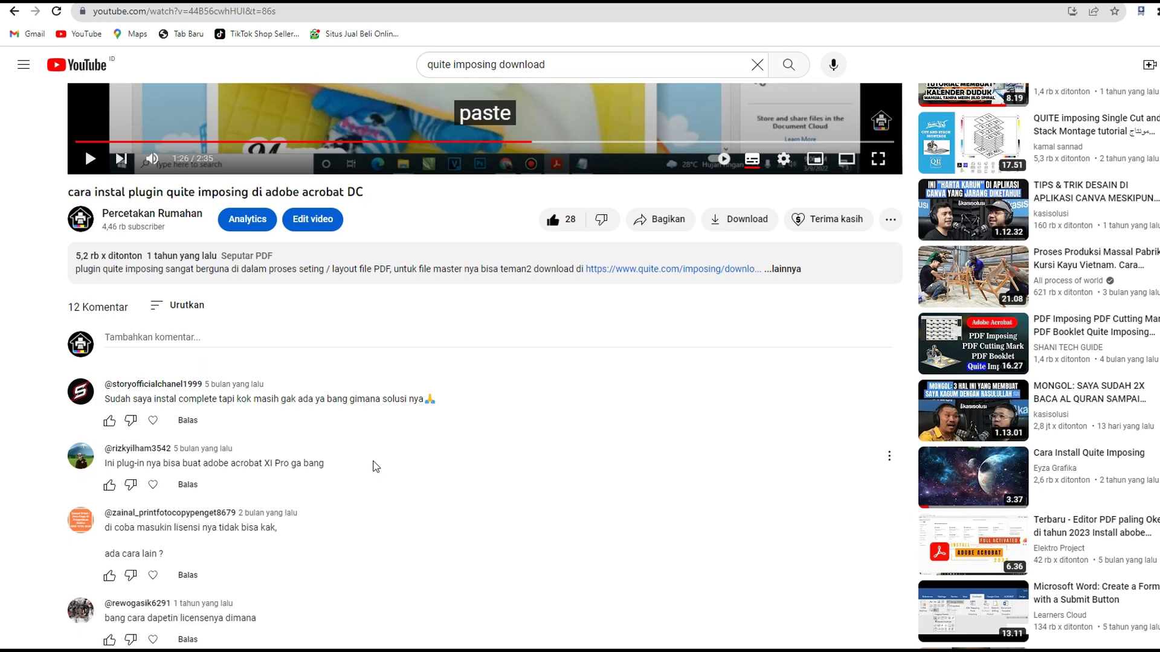
pyautogui.scroll(3, 374, 465)
pyautogui.scroll(3, 374, 465)
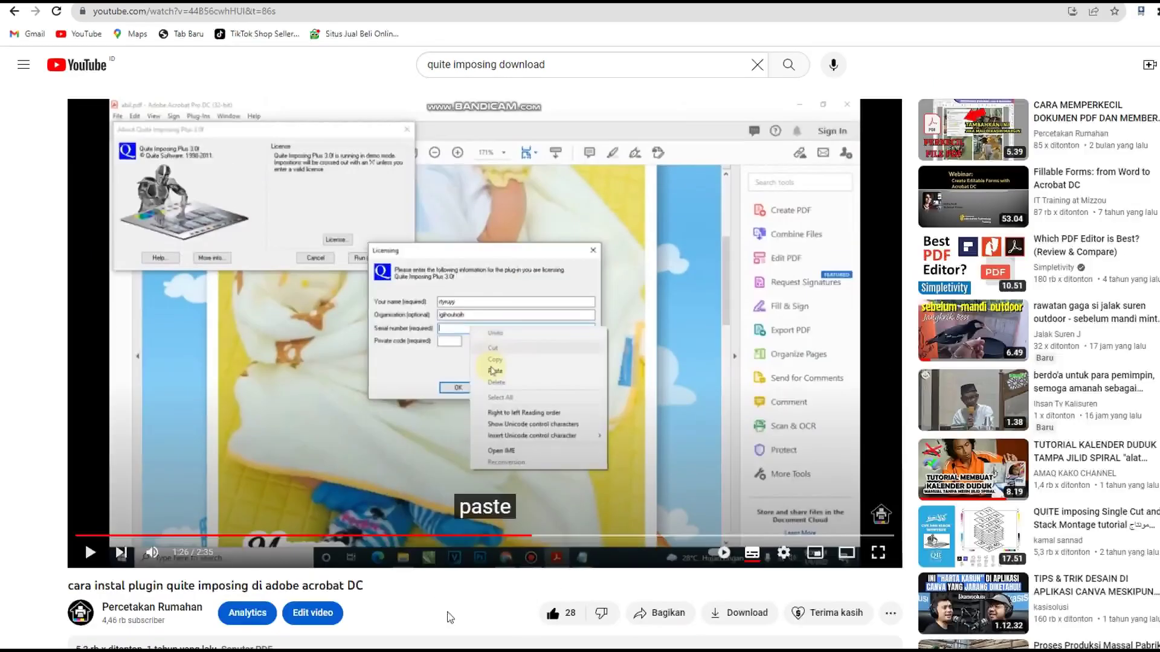
pyautogui.hotkey('alt', 'Tab')
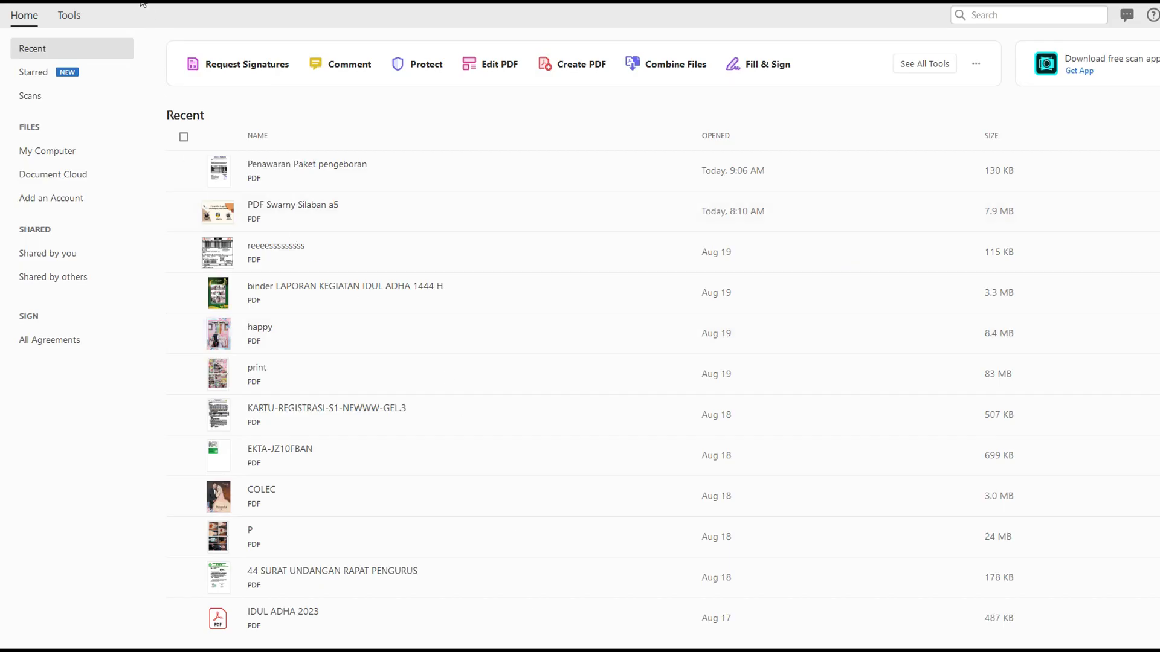